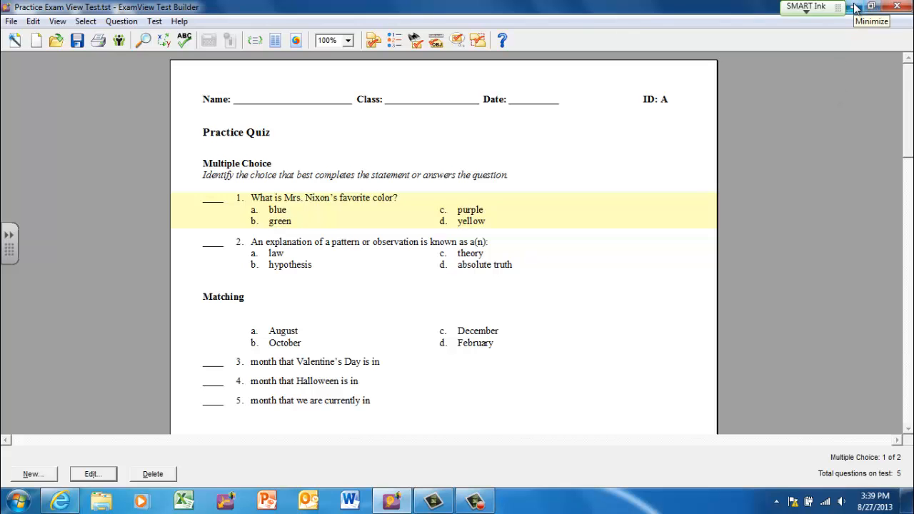
- Place the ExamView TestGenerator shortcut between the Unit 2 folder and TestManager shortcut on the desktop, and return to the open test
{"action": "left_click", "coordinate": [856, 8]}
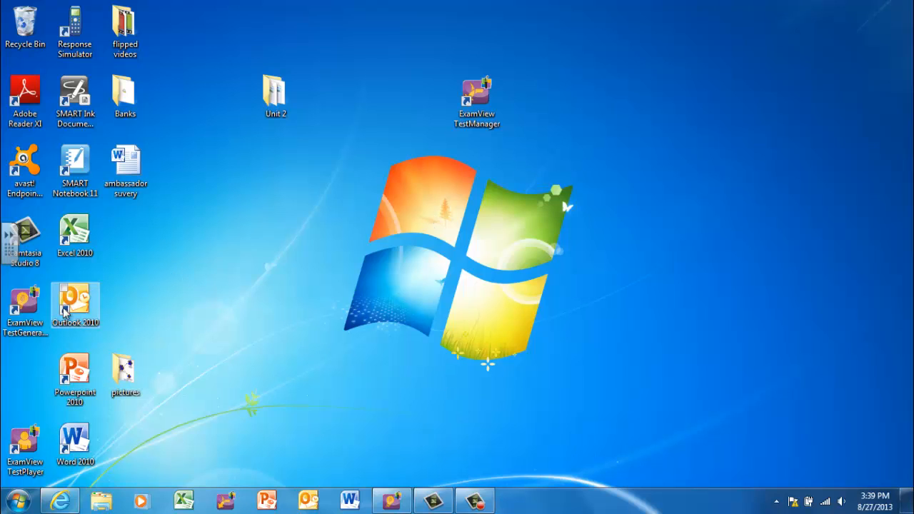
{"action": "left_click_drag", "start_coordinate": [25, 311], "coordinate": [375, 117]}
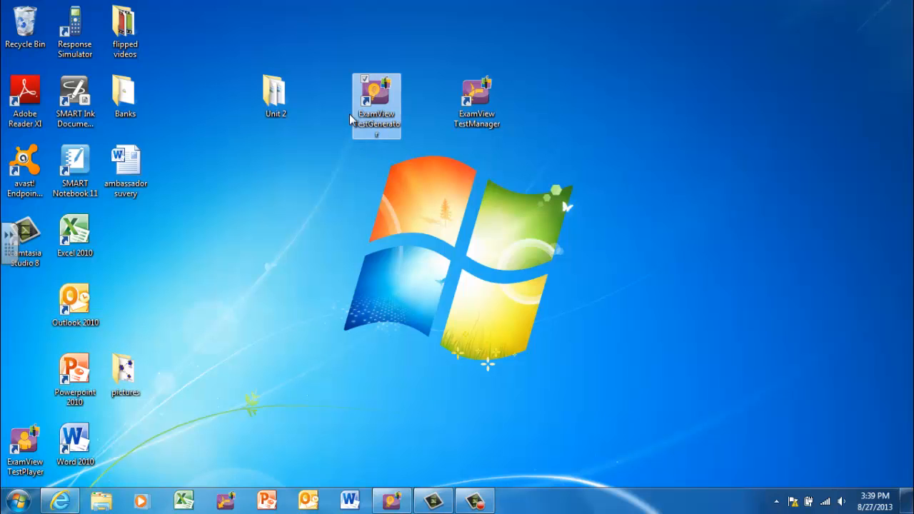
{"action": "left_click", "coordinate": [397, 497]}
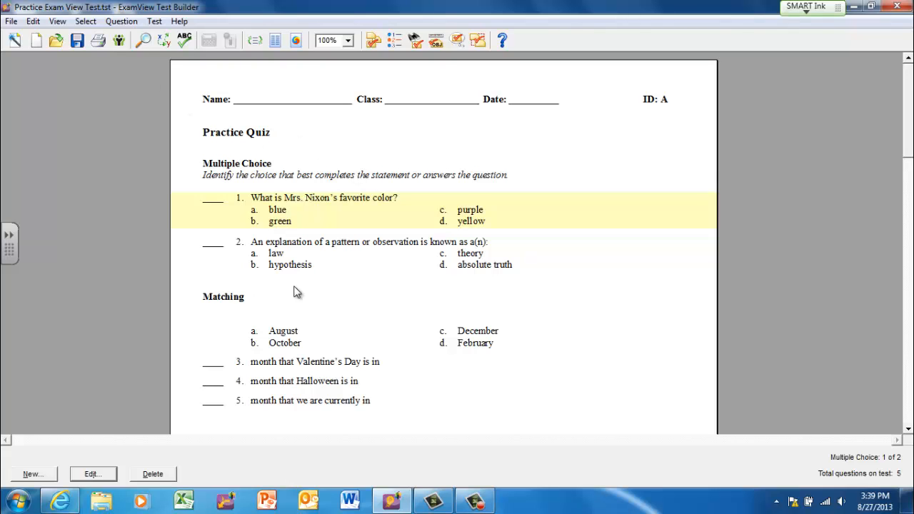
- Publish the test to ExamView Test Player on LAN, limiting access to a particular class and launching Test Manager after publishing
{"action": "left_click", "coordinate": [11, 22]}
{"action": "mouse_move", "coordinate": [95, 134]}
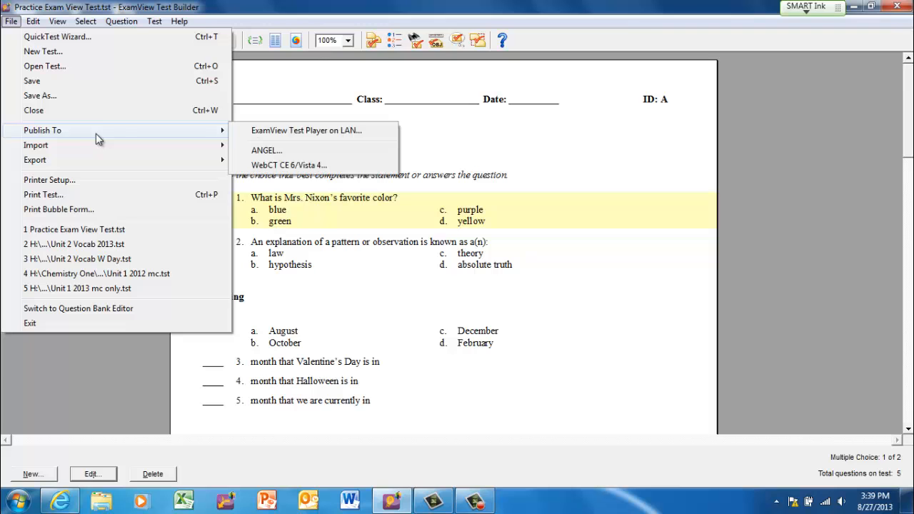
{"action": "left_click", "coordinate": [318, 136]}
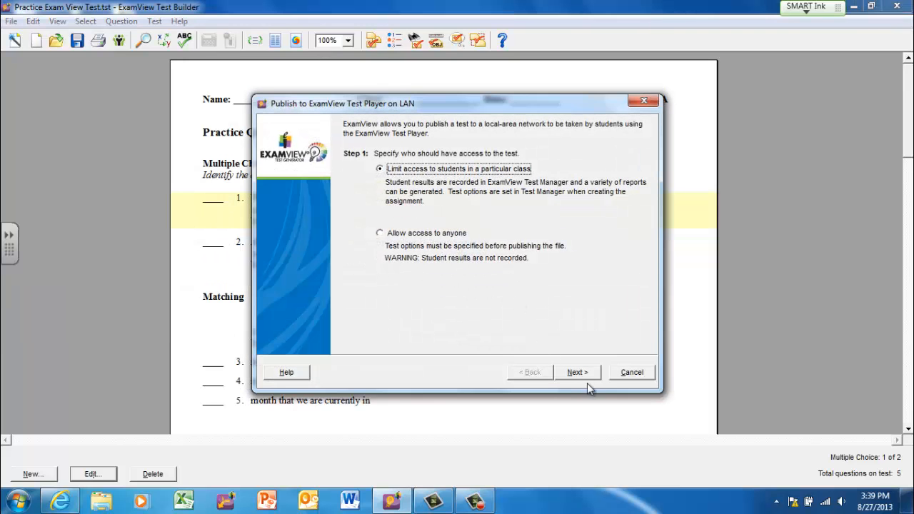
{"action": "left_click", "coordinate": [588, 372]}
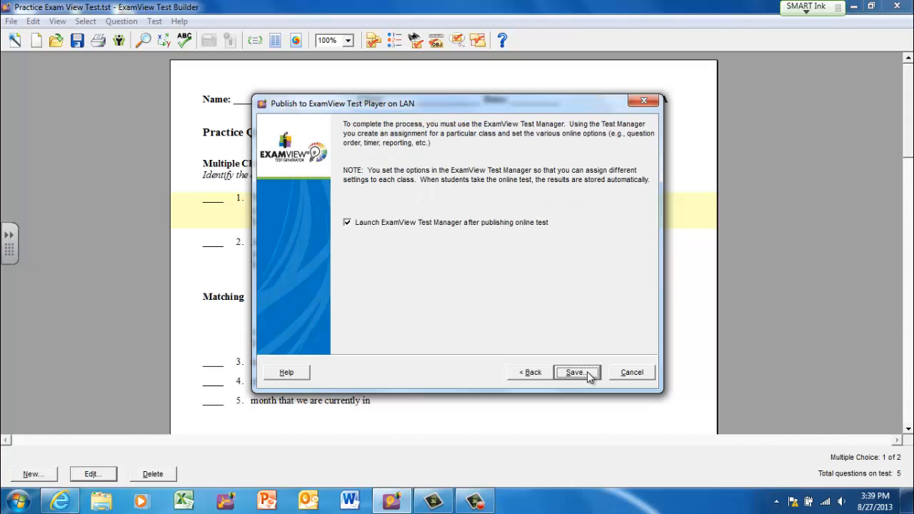
{"action": "left_click", "coordinate": [588, 372]}
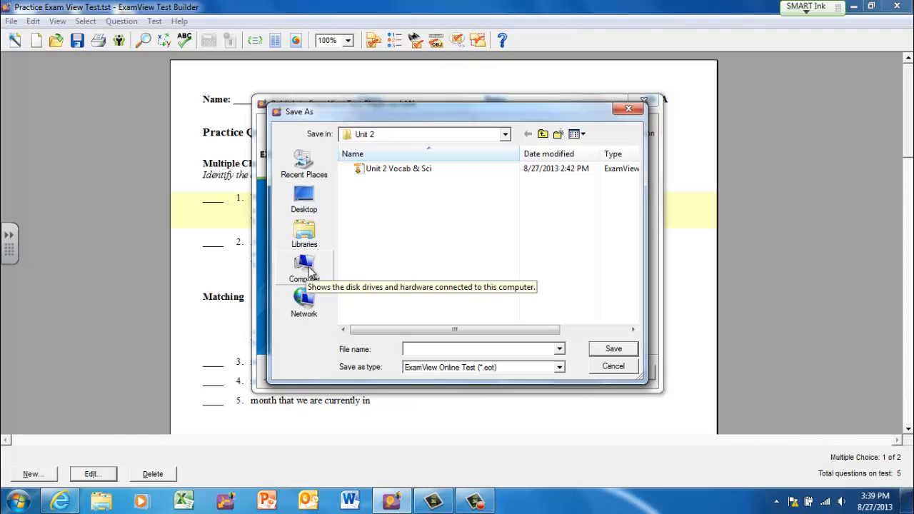
- Create a folder named Sample Class on the examview (V:) drive and save the online test in it as Practice Quiz
{"action": "left_click", "coordinate": [308, 271]}
{"action": "double_click", "coordinate": [436, 318]}
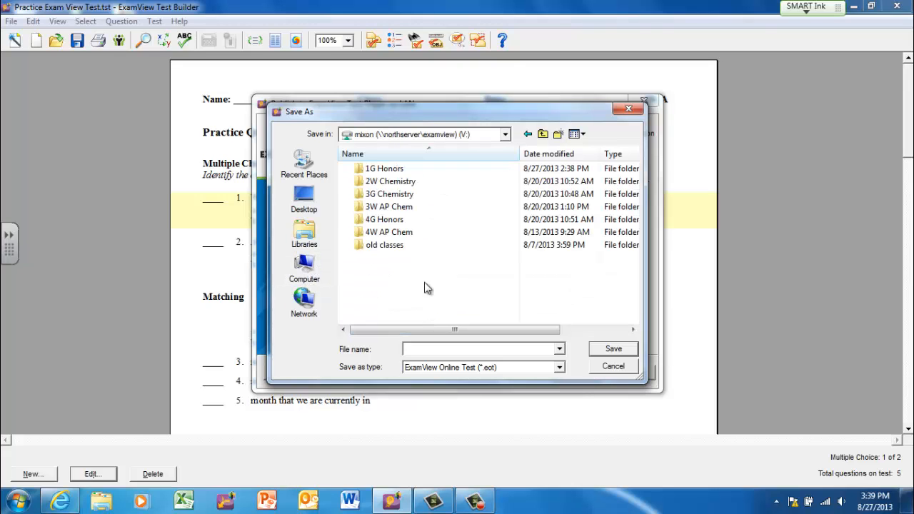
{"action": "left_click", "coordinate": [558, 134]}
{"action": "type", "text": "Sample "}
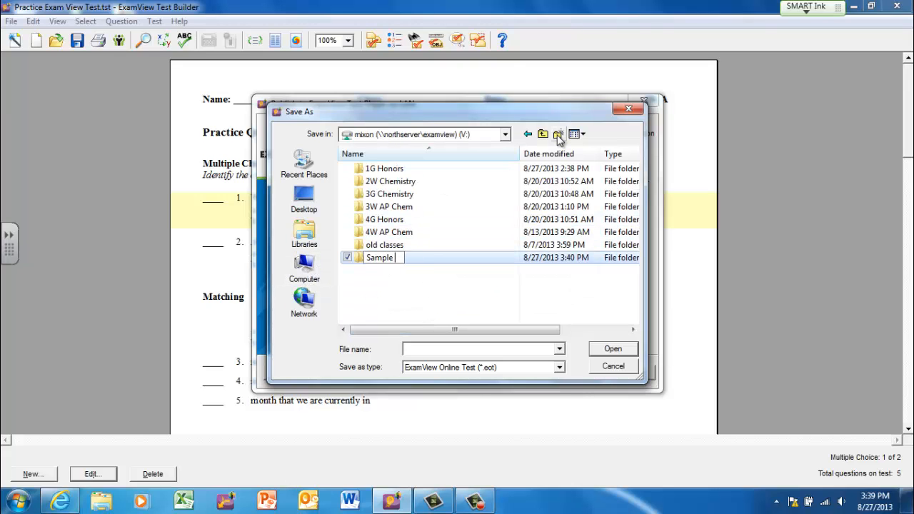
{"action": "type", "text": "Class"}
{"action": "key", "text": "Return"}
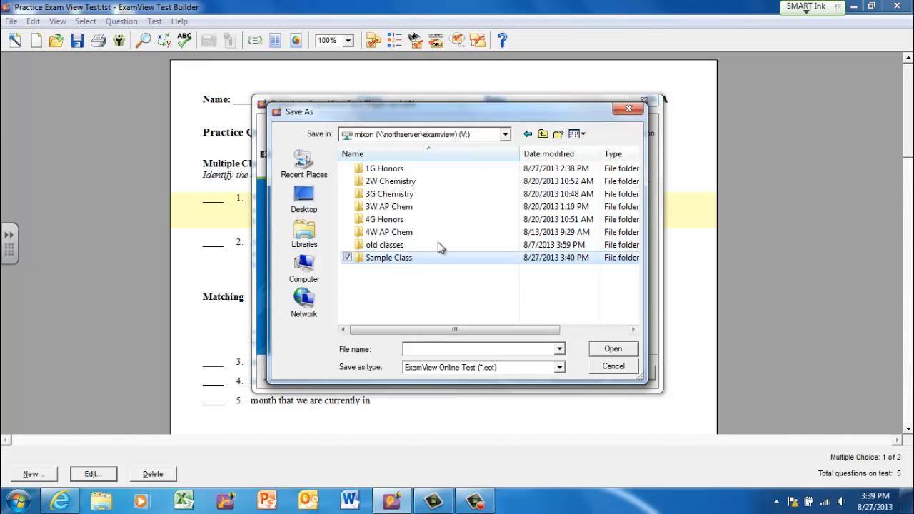
{"action": "double_click", "coordinate": [360, 261]}
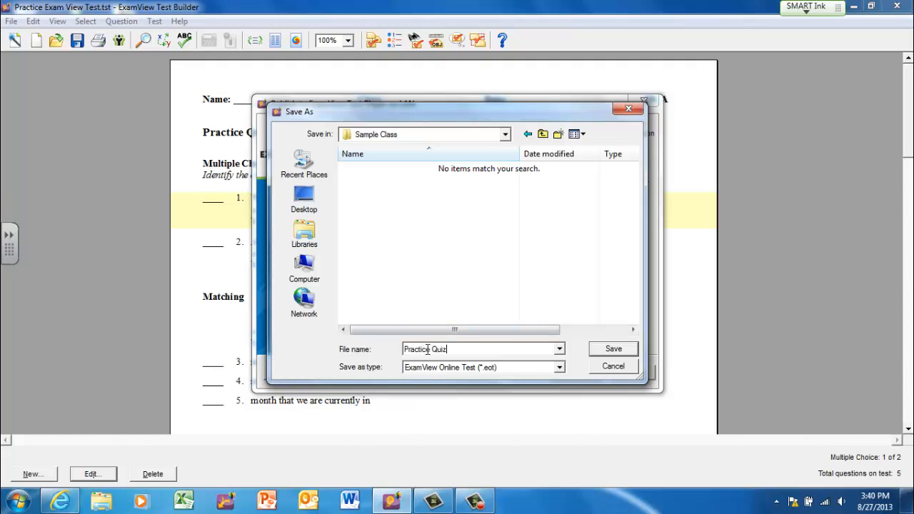
{"action": "left_click", "coordinate": [614, 349]}
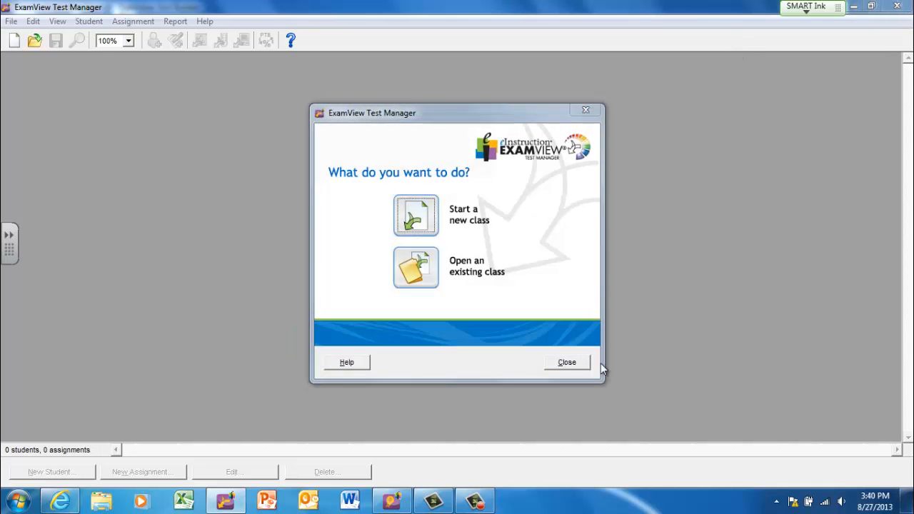
- Open the existing Sample Class file from the Classes folder inside Exam View on the H: drive
{"action": "left_click", "coordinate": [425, 272]}
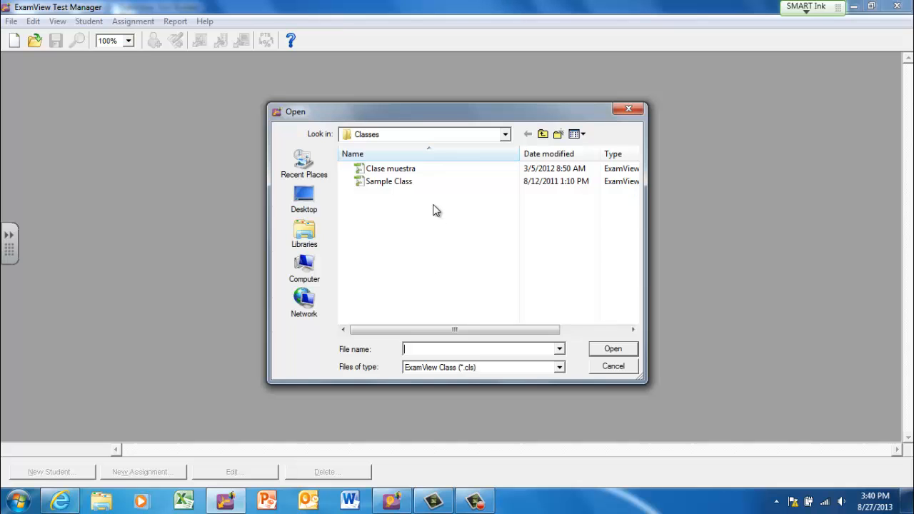
{"action": "left_click", "coordinate": [304, 265]}
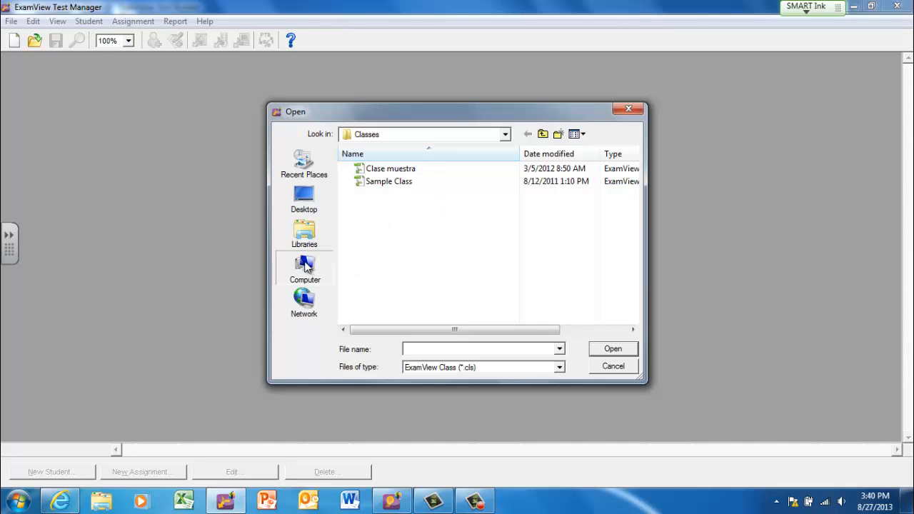
{"action": "double_click", "coordinate": [402, 281]}
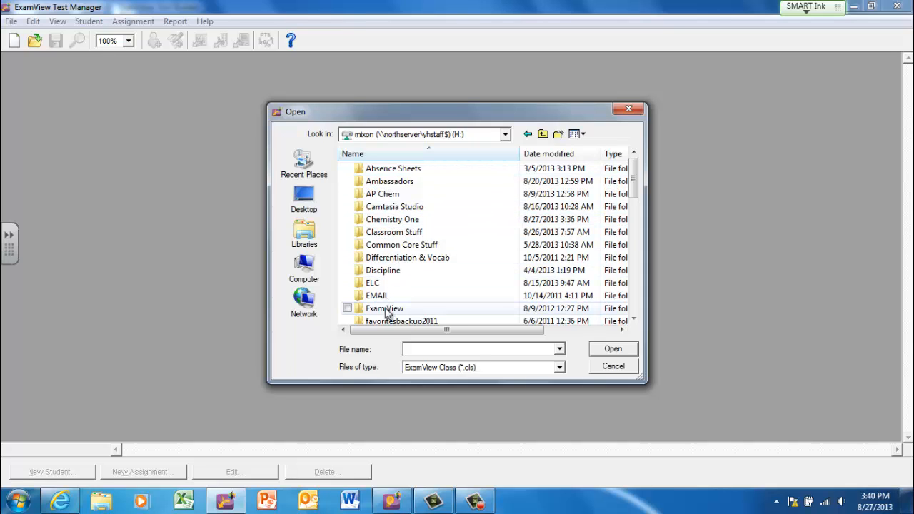
{"action": "double_click", "coordinate": [386, 308]}
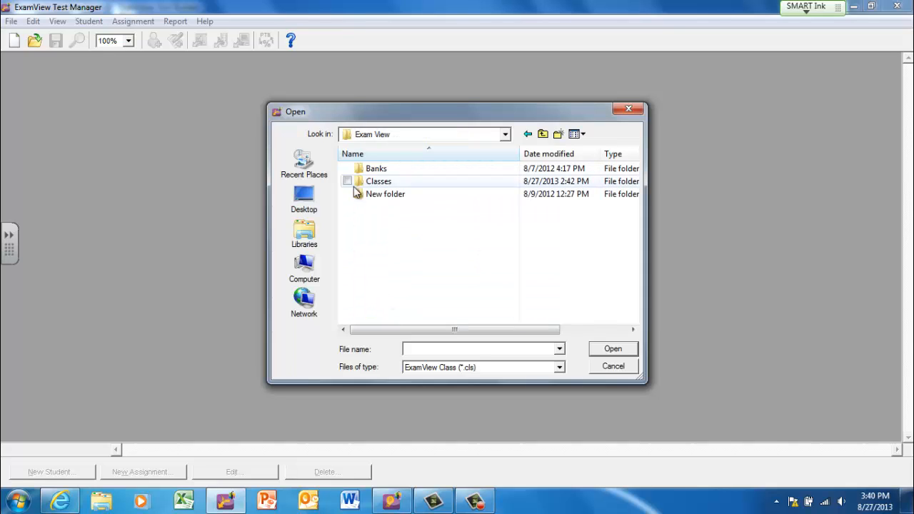
{"action": "left_click", "coordinate": [378, 183]}
{"action": "double_click", "coordinate": [378, 183]}
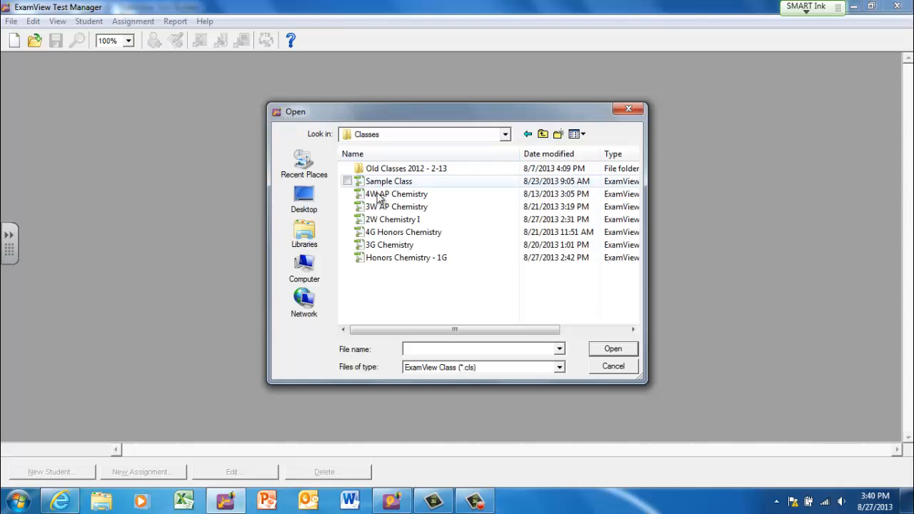
{"action": "double_click", "coordinate": [382, 183]}
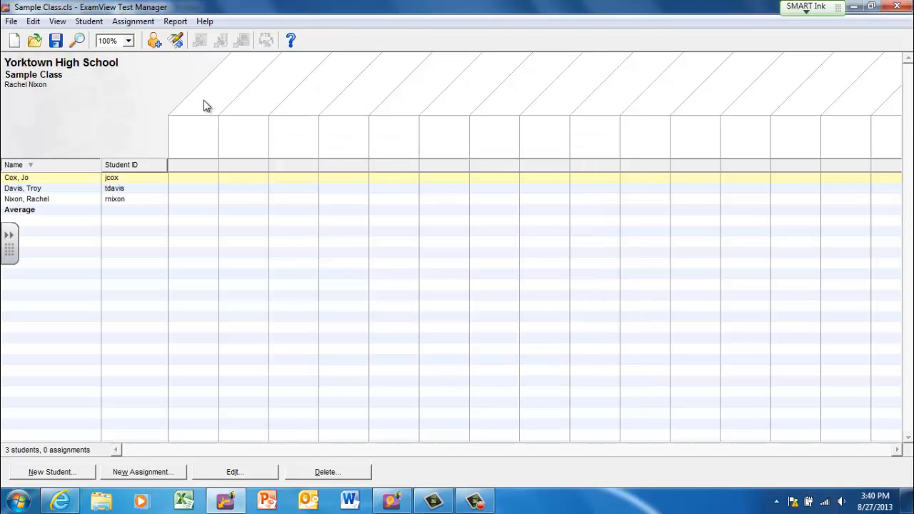
- Create a new assignment named Practice Quiz, administered as an online test delivered over a local area network (LAN)
{"action": "left_click", "coordinate": [126, 25]}
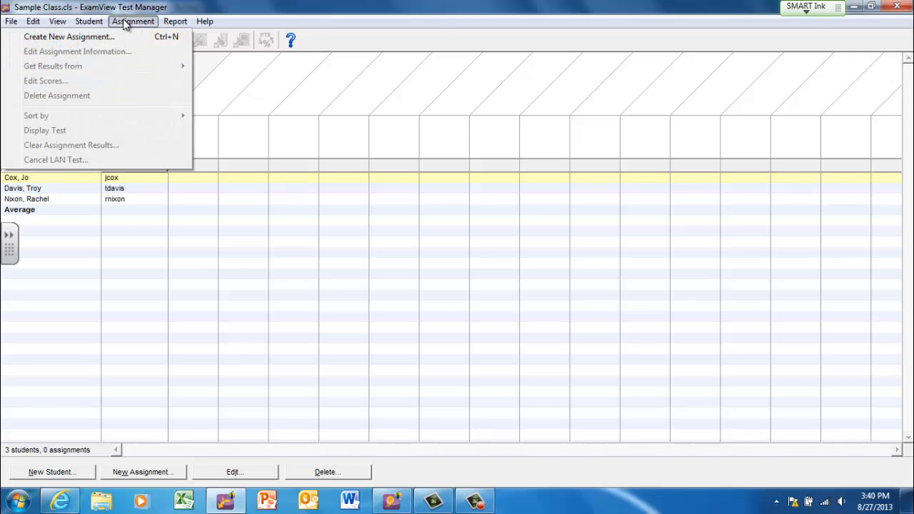
{"action": "left_click", "coordinate": [100, 39]}
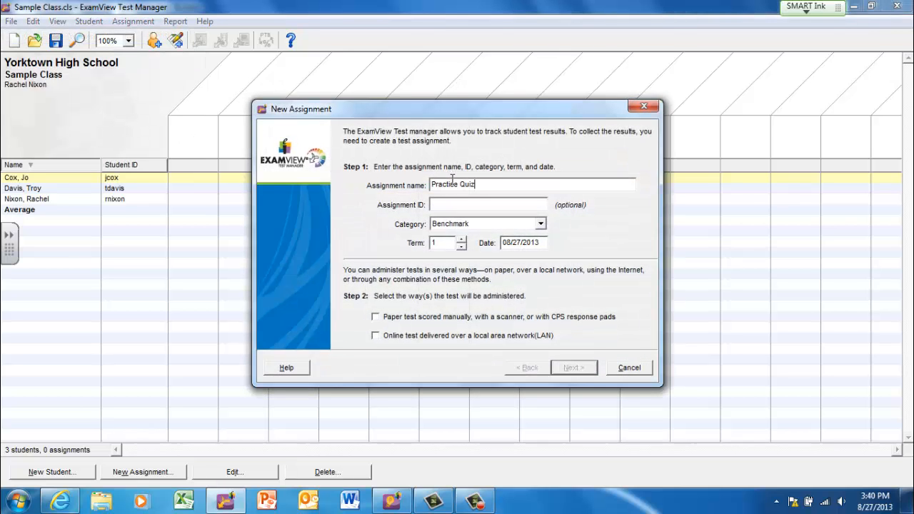
{"action": "left_click", "coordinate": [376, 335]}
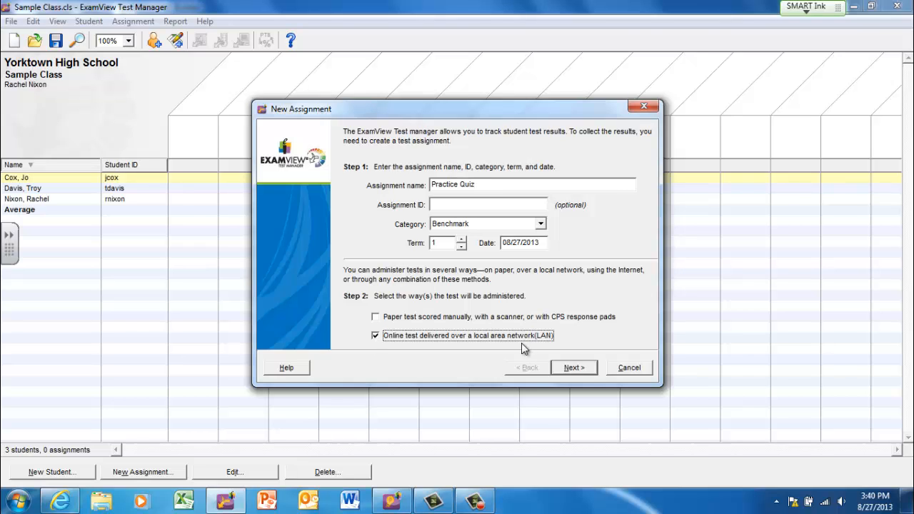
{"action": "left_click", "coordinate": [576, 369]}
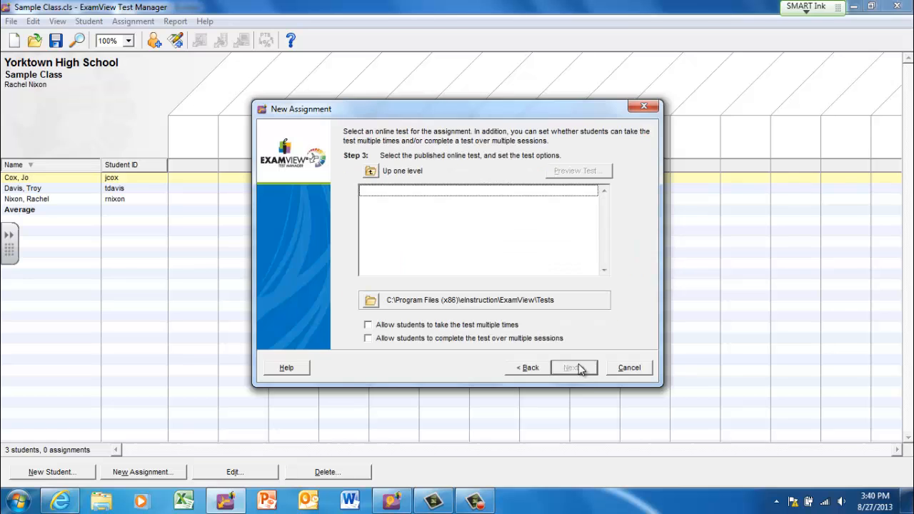
- Locate the test files in the V:\Sample Class folder and use Practice Quiz.eot as the assignment's online test
{"action": "left_click", "coordinate": [371, 301]}
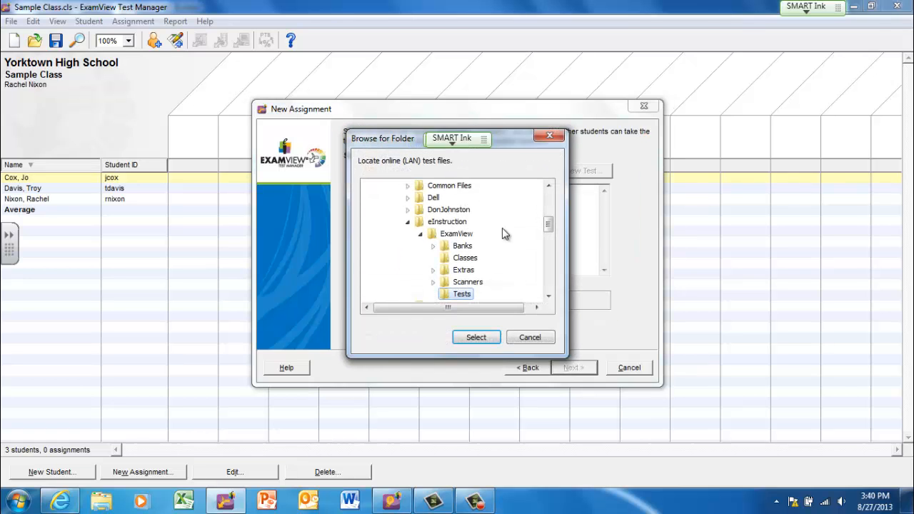
{"action": "left_click", "coordinate": [408, 223]}
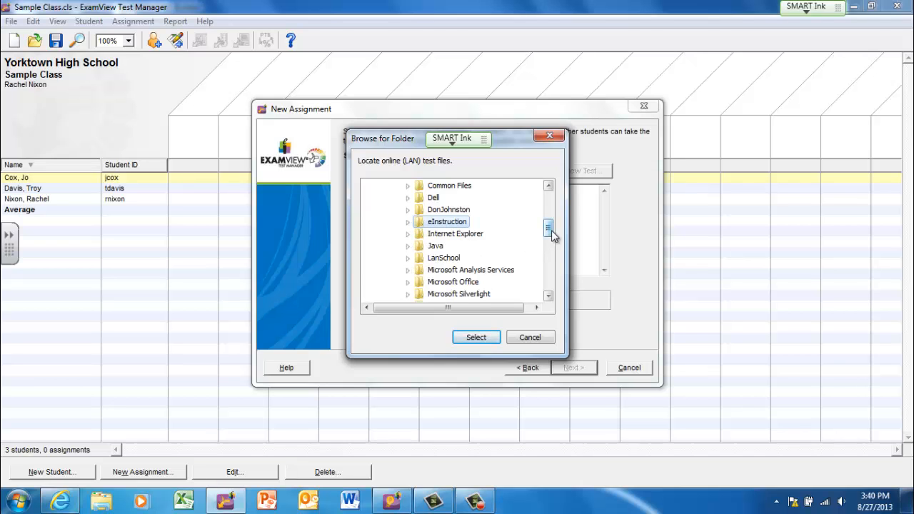
{"action": "left_click_drag", "start_coordinate": [549, 236], "coordinate": [551, 290]}
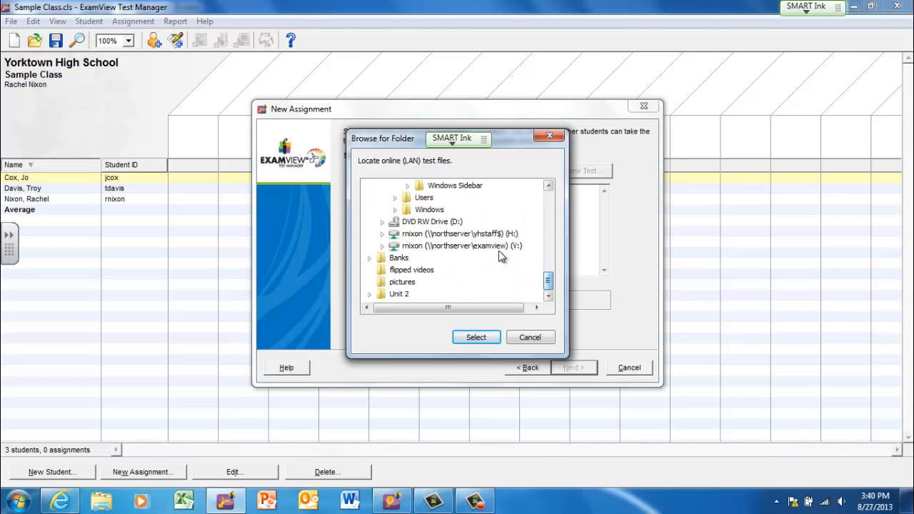
{"action": "double_click", "coordinate": [468, 246]}
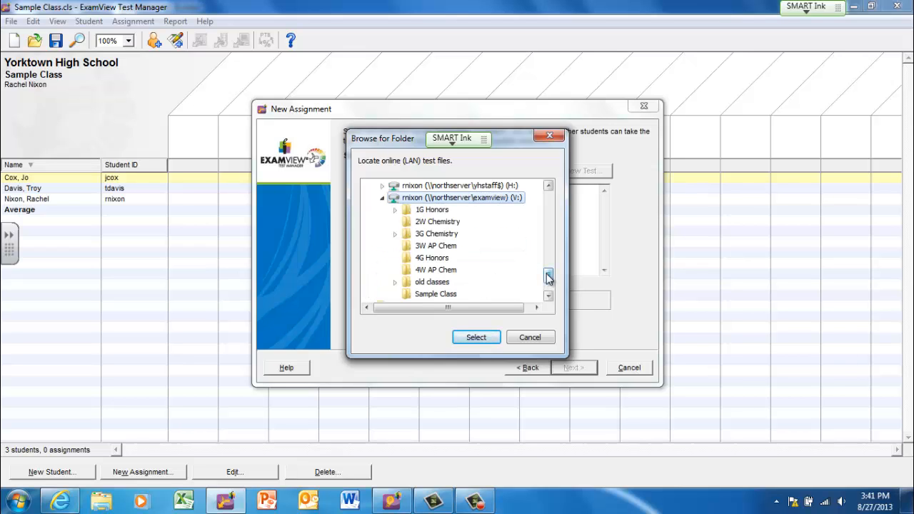
{"action": "left_click_drag", "start_coordinate": [547, 275], "coordinate": [547, 285]}
{"action": "left_click", "coordinate": [443, 247]}
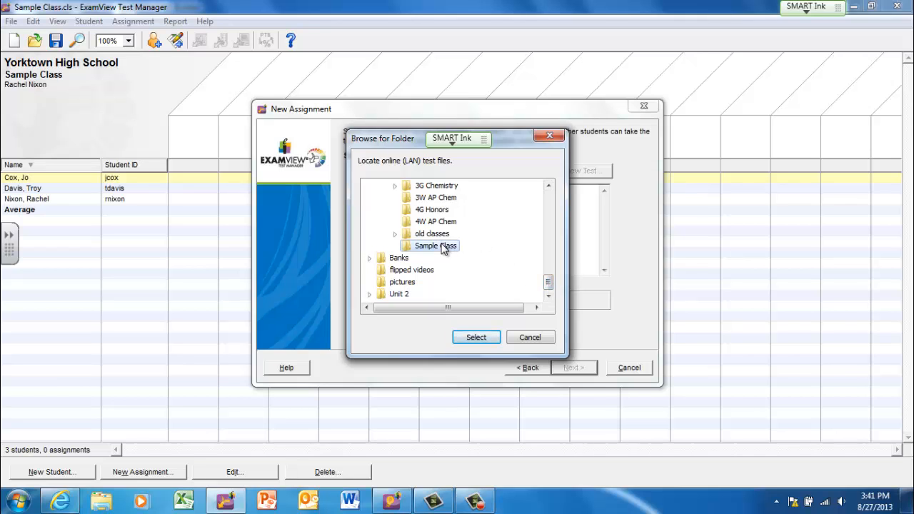
{"action": "left_click", "coordinate": [475, 337]}
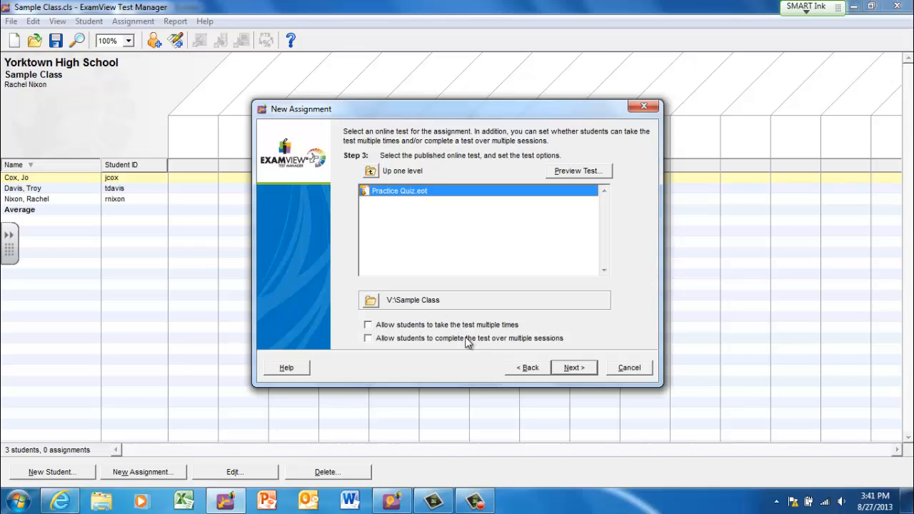
{"action": "left_click", "coordinate": [580, 368]}
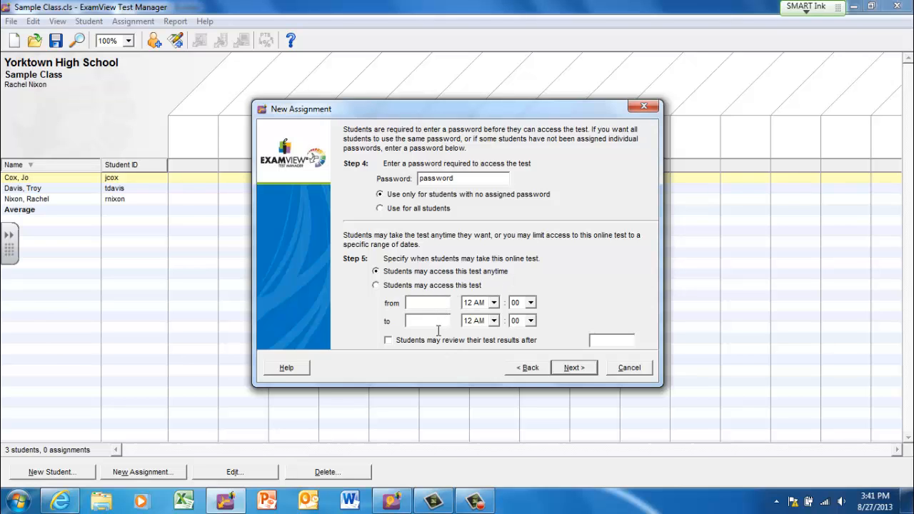
{"action": "left_click", "coordinate": [375, 287]}
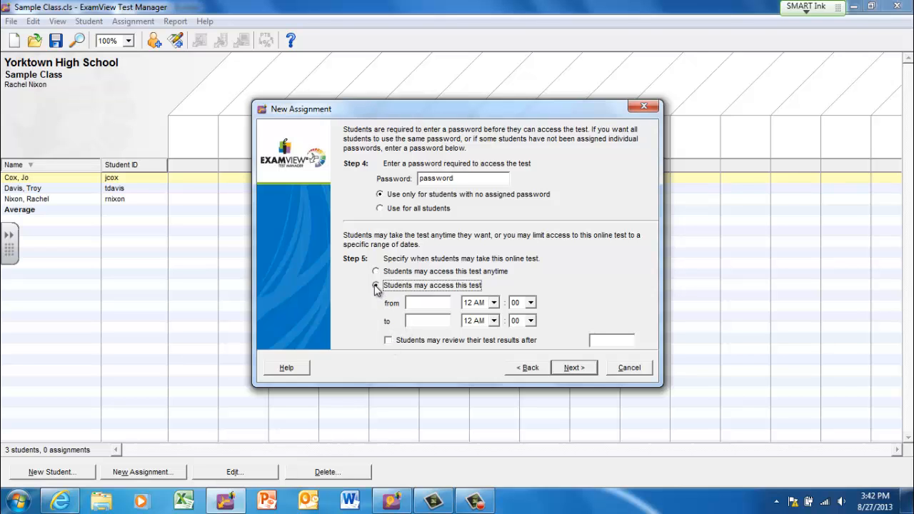
{"action": "left_click", "coordinate": [387, 341]}
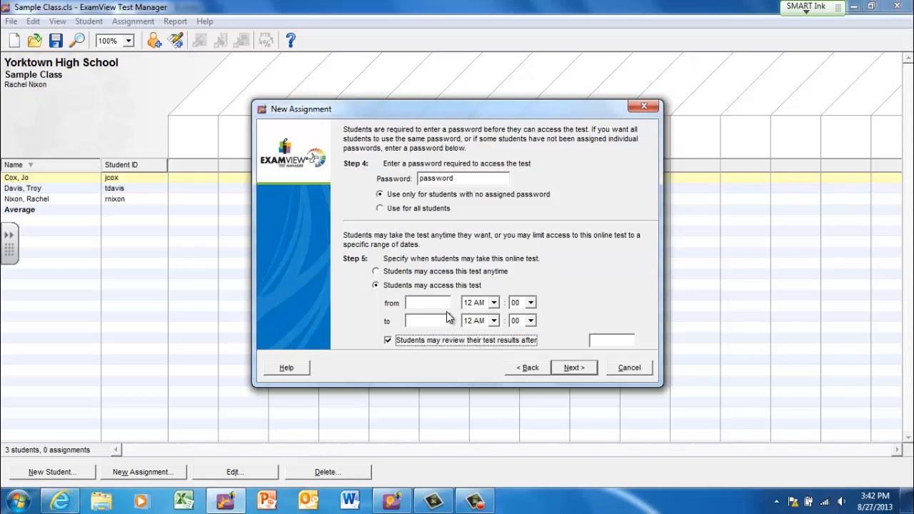
{"action": "left_click", "coordinate": [378, 273]}
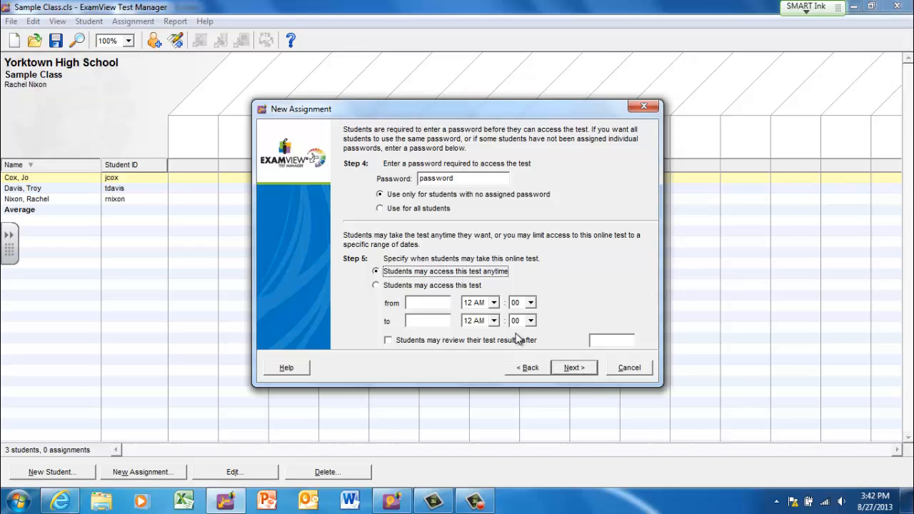
- Accept the access settings, limit the test to 5 minutes, and scramble the questions for each student
{"action": "left_click", "coordinate": [574, 368]}
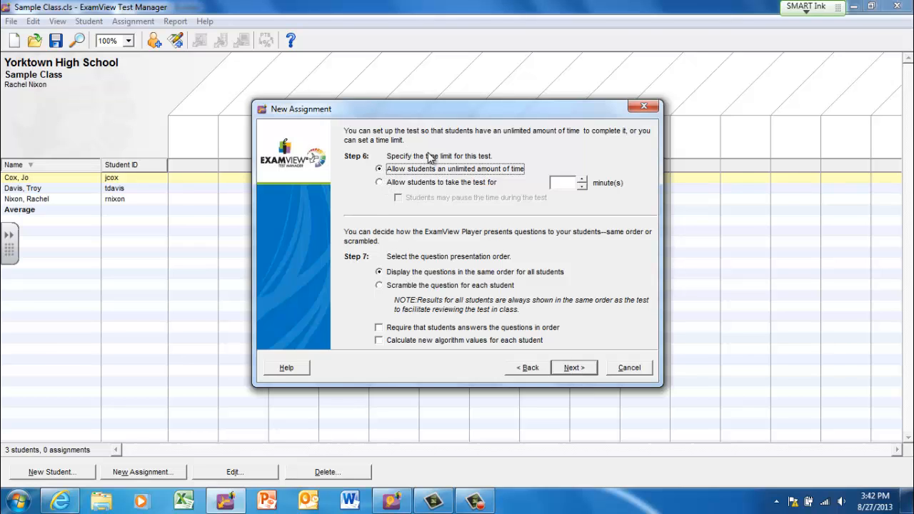
{"action": "left_click", "coordinate": [379, 183]}
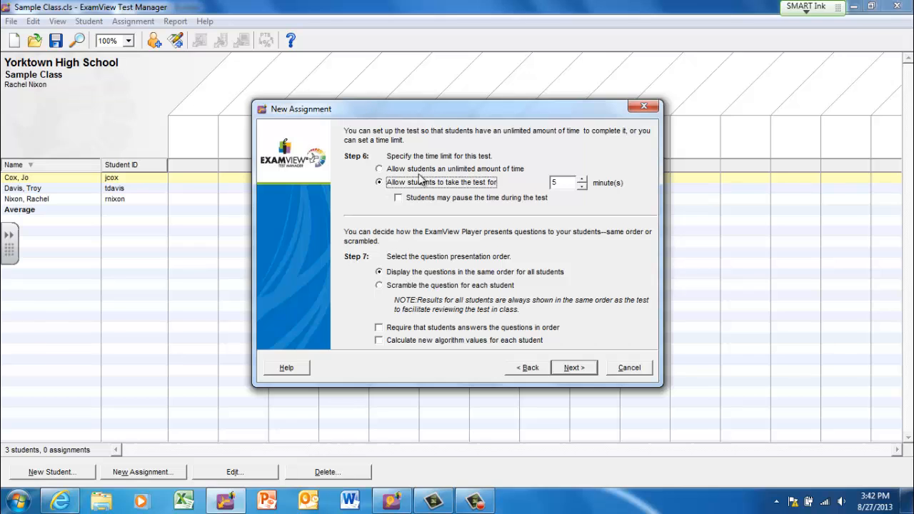
{"action": "left_click", "coordinate": [557, 183]}
{"action": "left_click", "coordinate": [380, 288]}
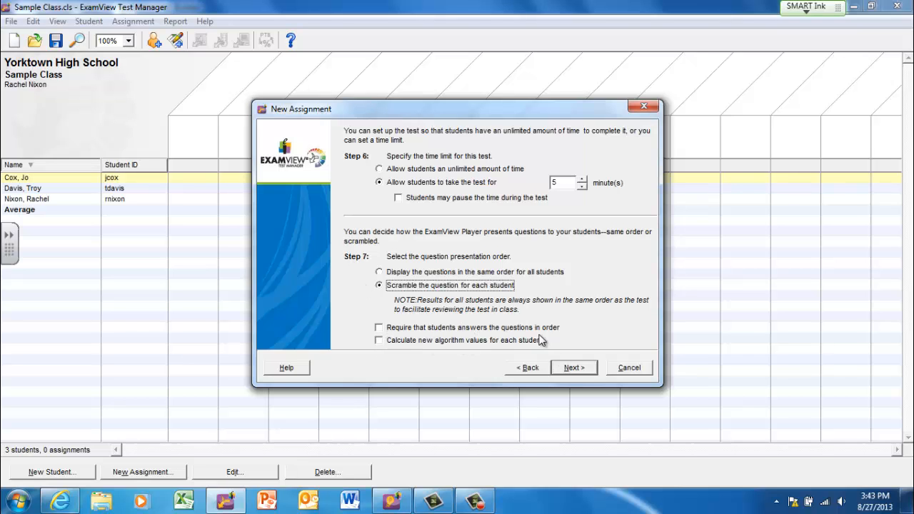
- Do not allow students to check their responses, and show only the percentage score when they complete the test
{"action": "left_click", "coordinate": [576, 368]}
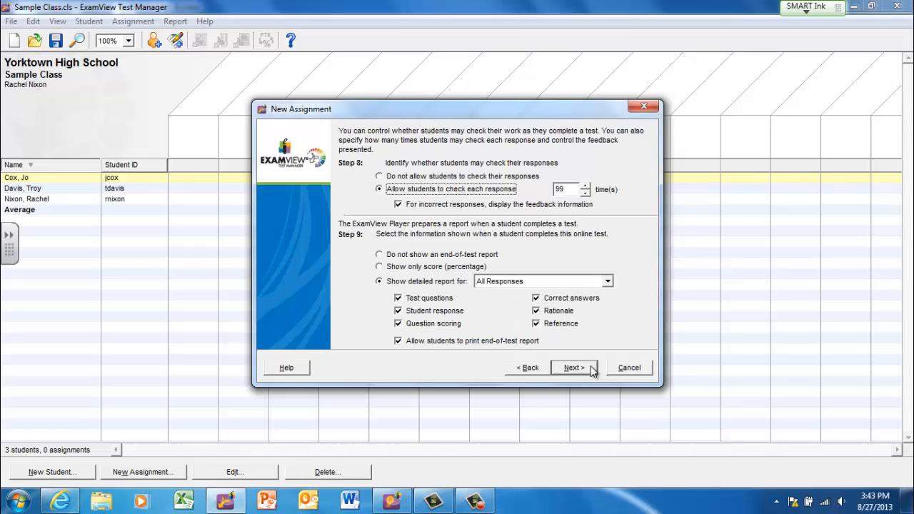
{"action": "left_click", "coordinate": [385, 177]}
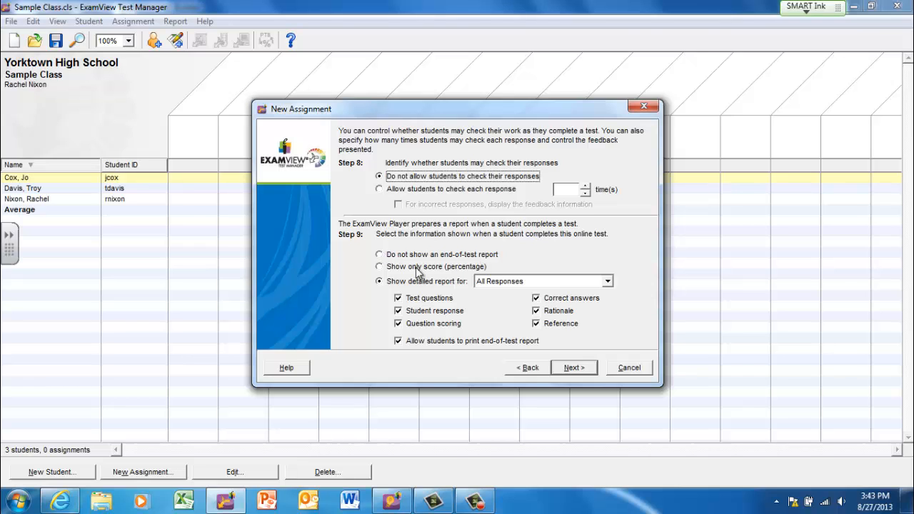
{"action": "left_click", "coordinate": [382, 268]}
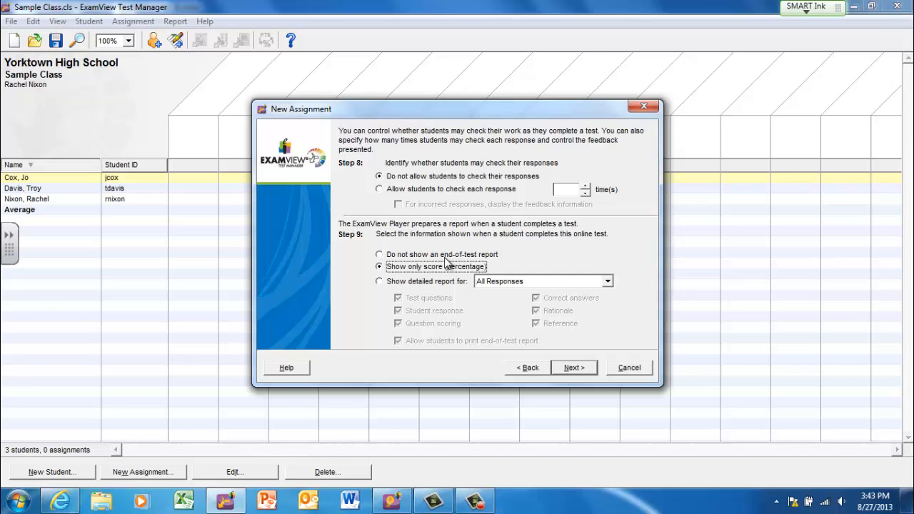
{"action": "left_click", "coordinate": [389, 283]}
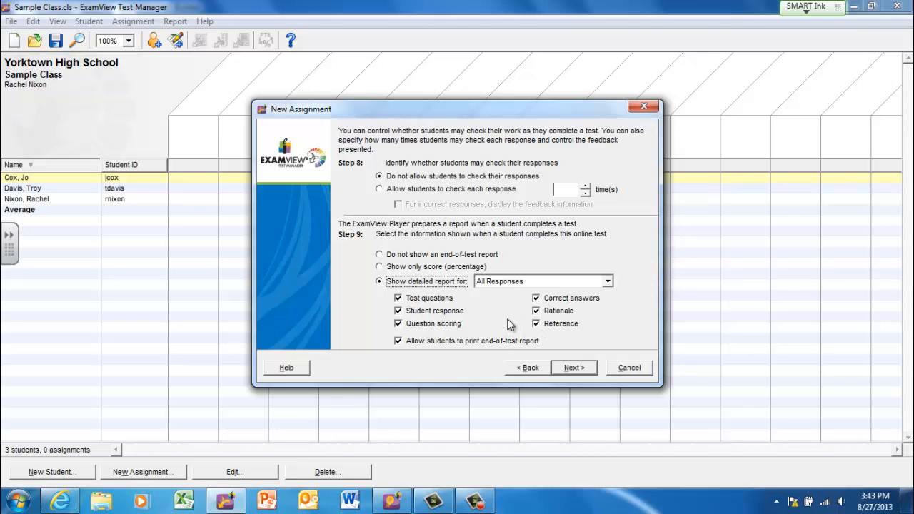
{"action": "left_click", "coordinate": [383, 257]}
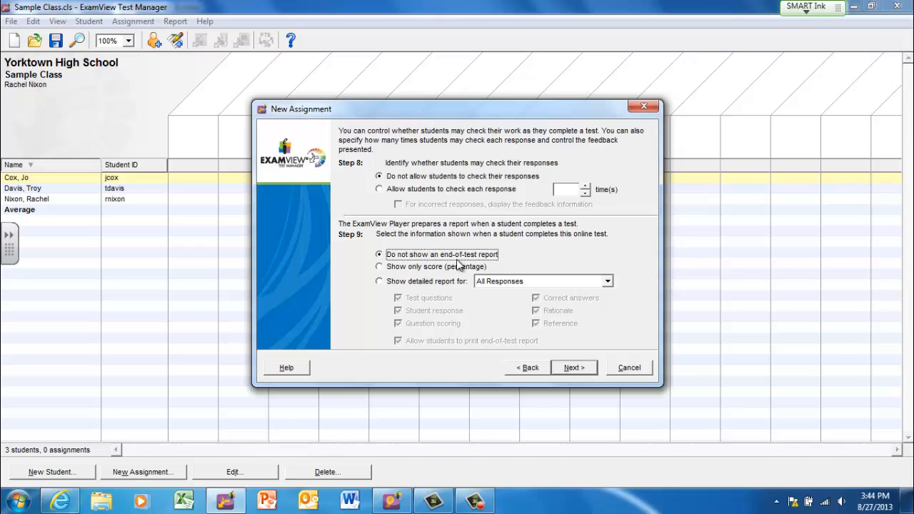
{"action": "left_click", "coordinate": [381, 267]}
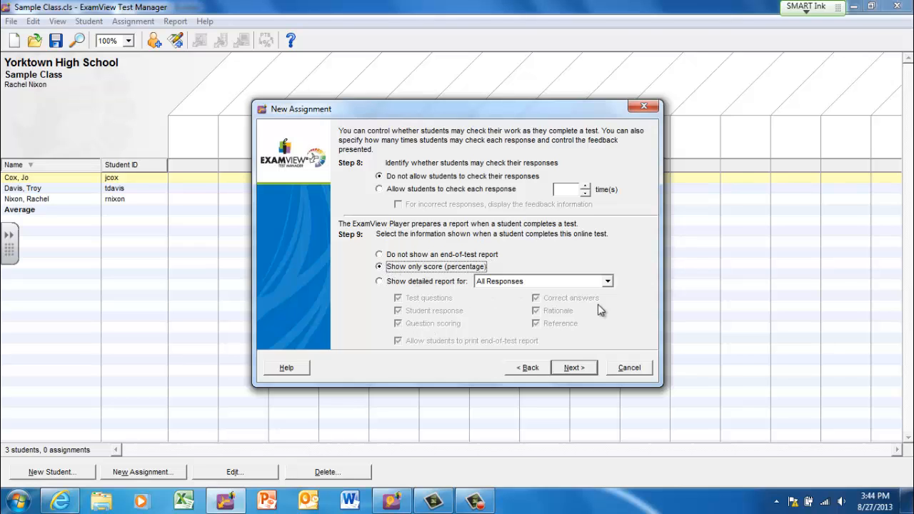
- Finish creating the Practice Quiz assignment and save the Sample Class file
{"action": "left_click", "coordinate": [577, 368]}
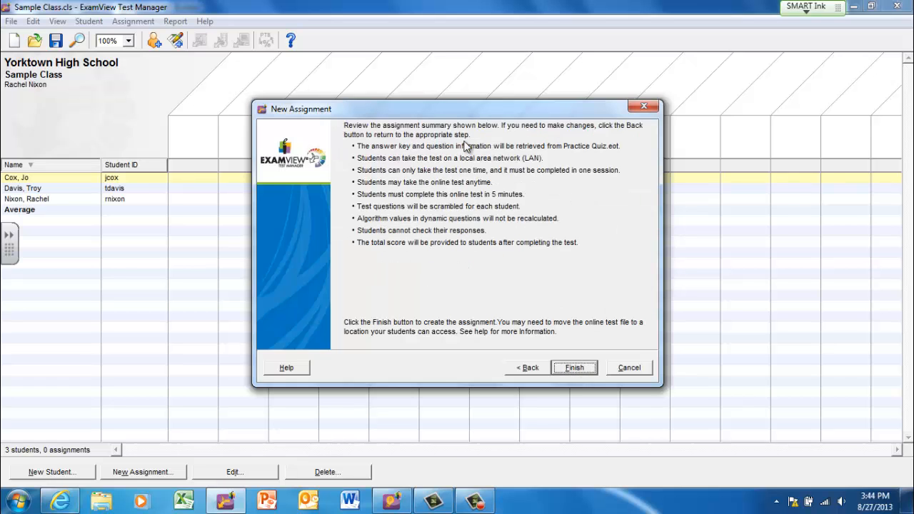
{"action": "left_click", "coordinate": [576, 368]}
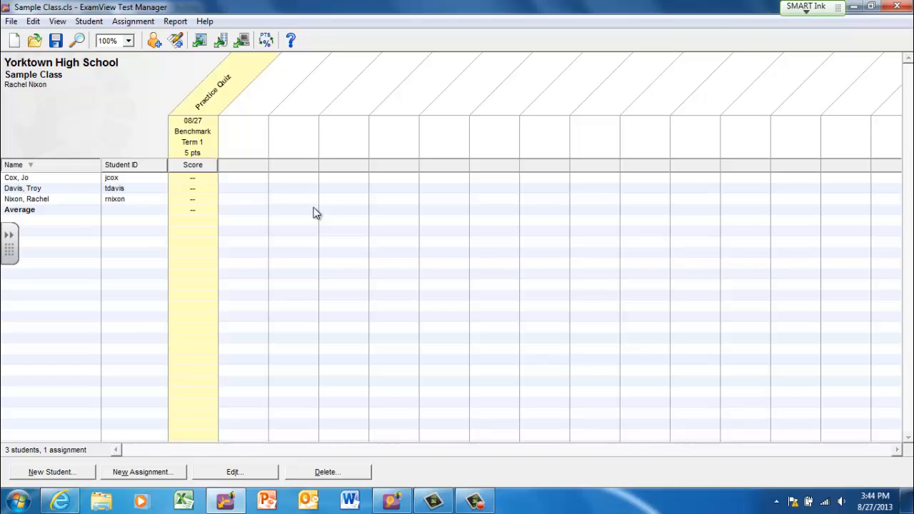
{"action": "left_click", "coordinate": [10, 21]}
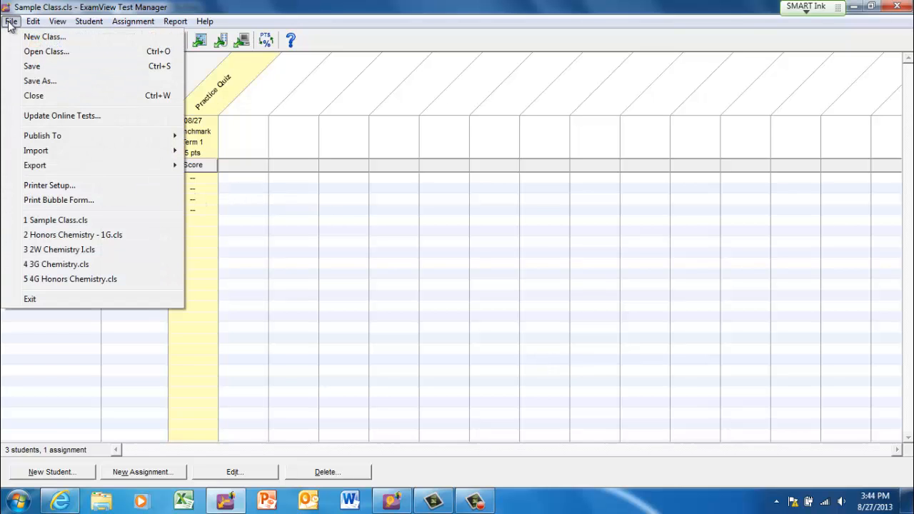
{"action": "left_click", "coordinate": [27, 66]}
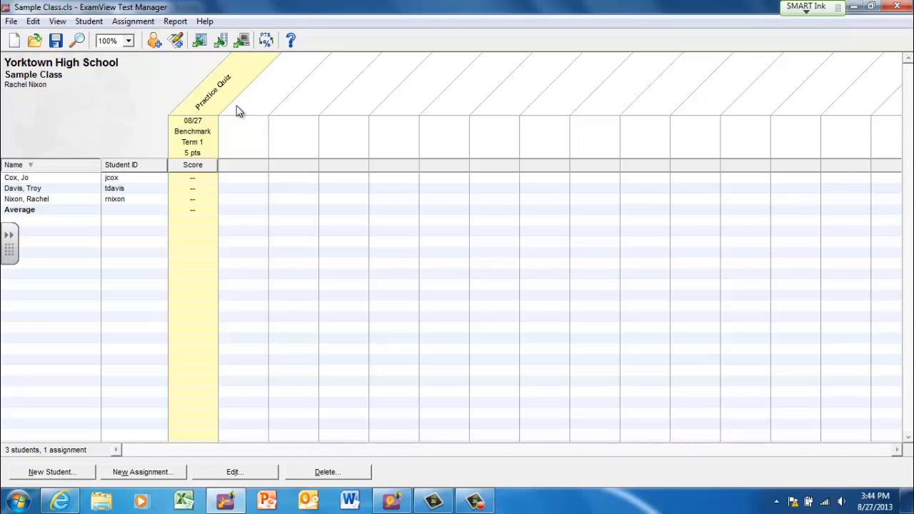